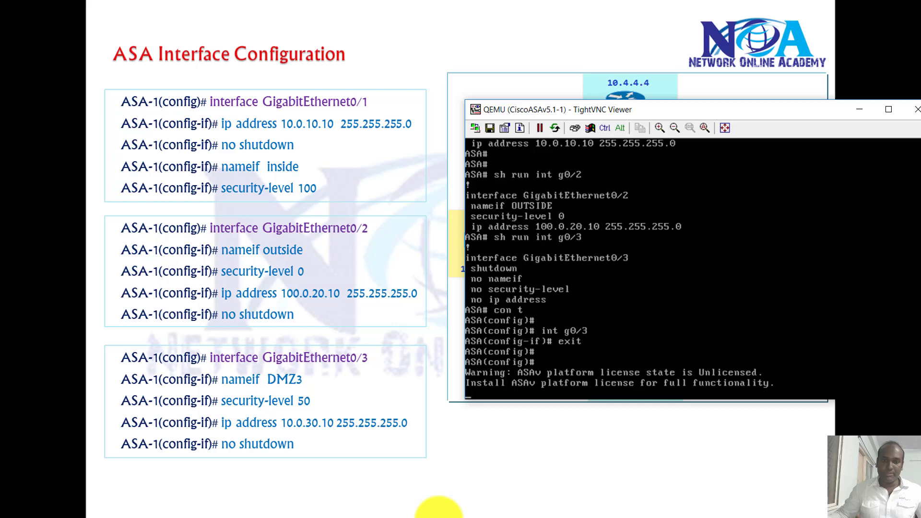
Re-enter configuration mode and show GigabitEthernet0/1's running config (INSIDE, level 100)
left_click(391, 509)
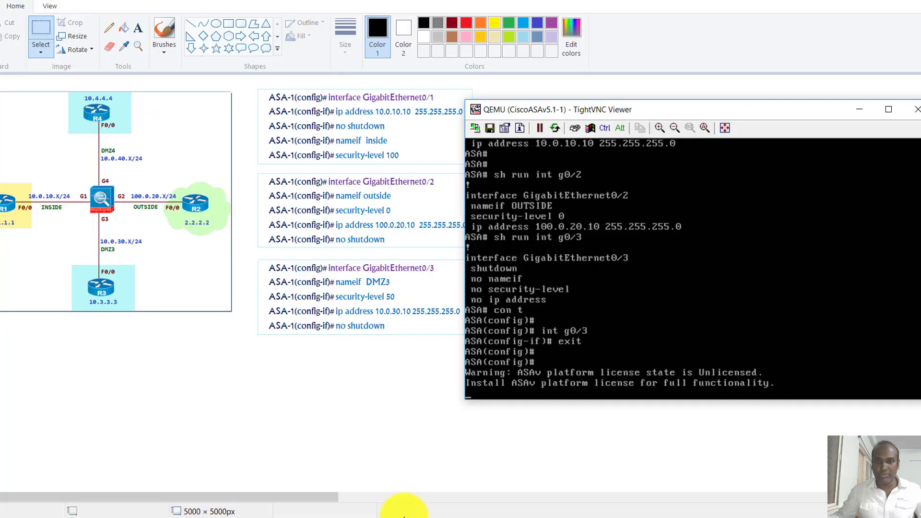
key("Return")
key("Return")
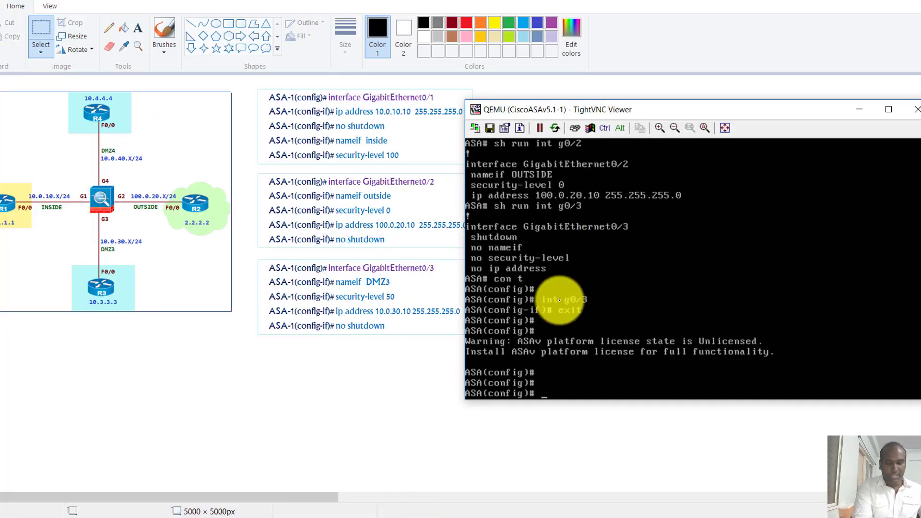
type("end")
key("Return")
key("Return")
type("conf t")
key("Return")
type("show")
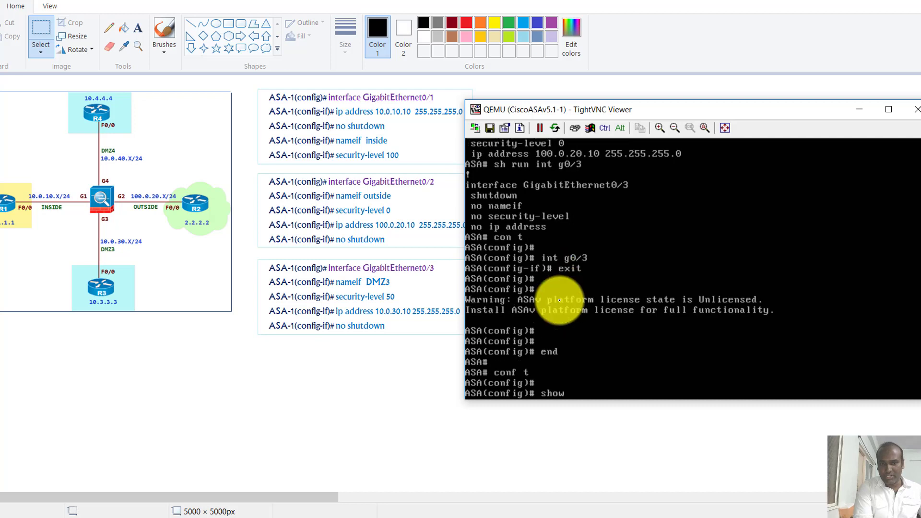
key("Return")
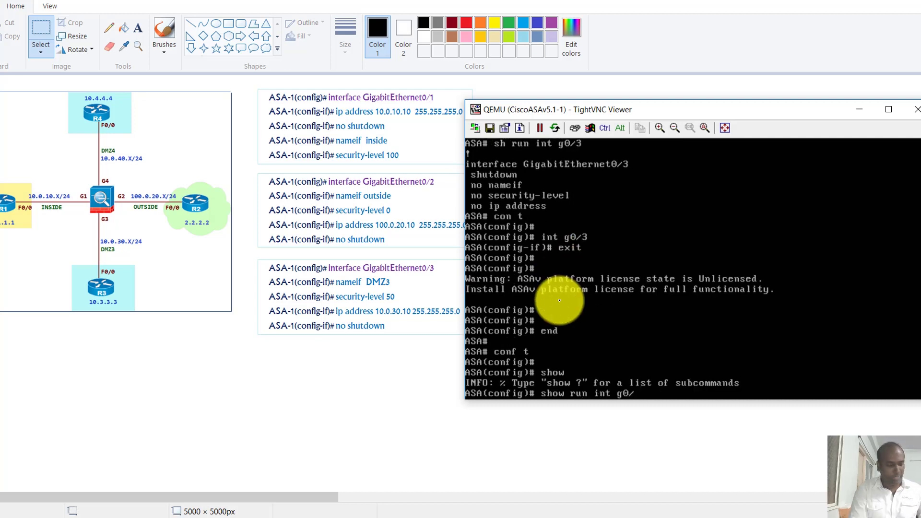
key("Return")
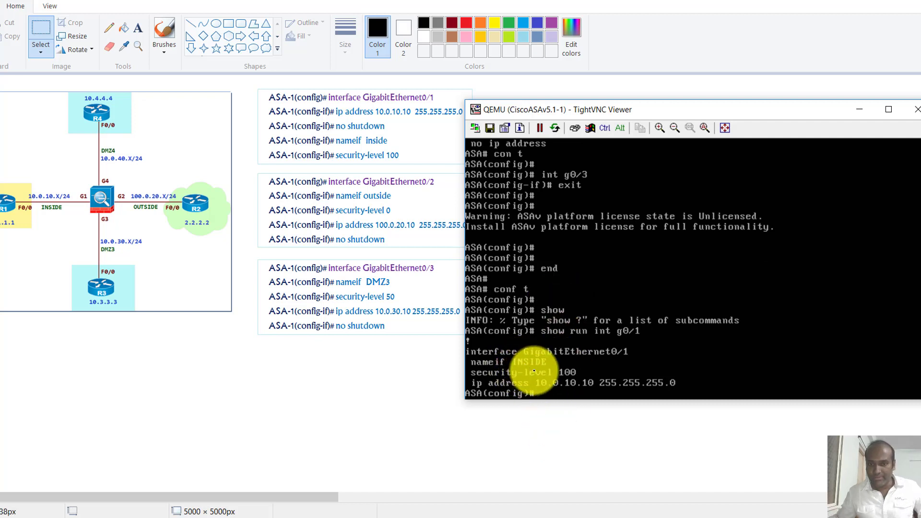
Show GigabitEthernet0/2's config (OUTSIDE, level 0) and enter interface GigabitEthernet0/3 configuration
key("Return")
key("Return")
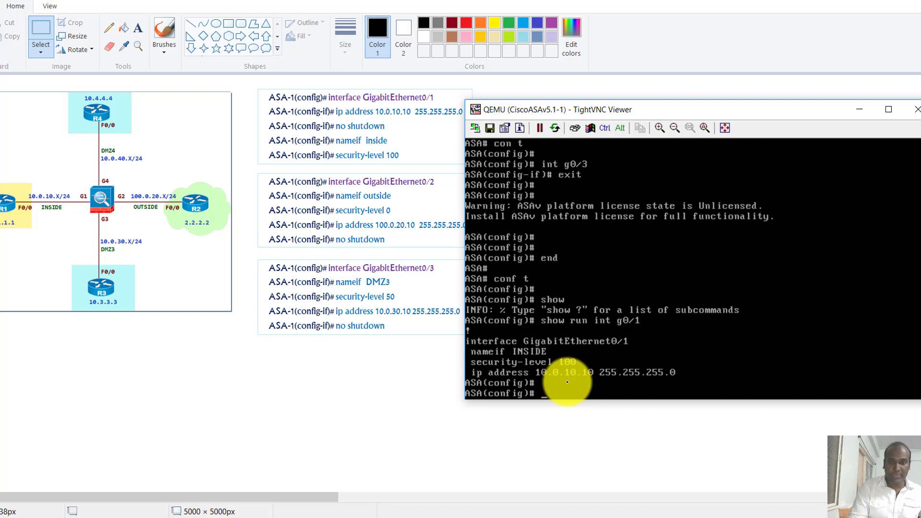
key("Up")
type("2")
key("Return")
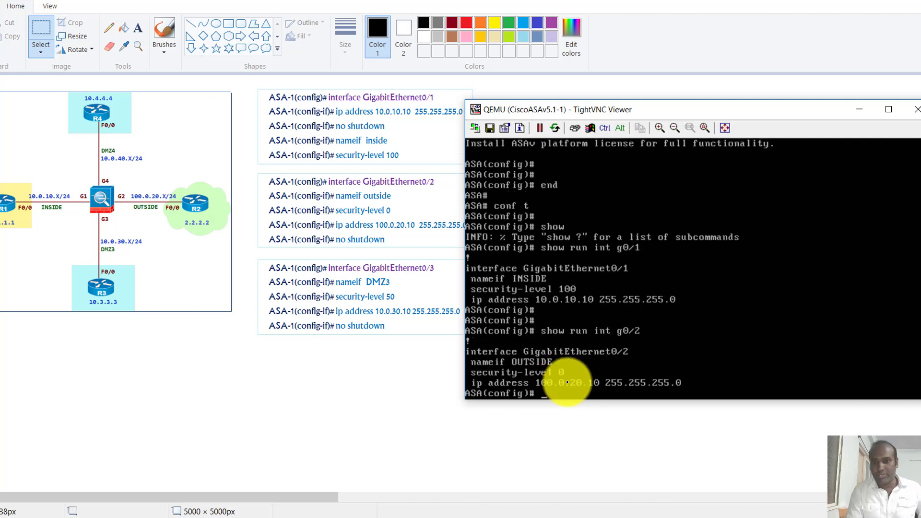
key("Return")
key("Return")
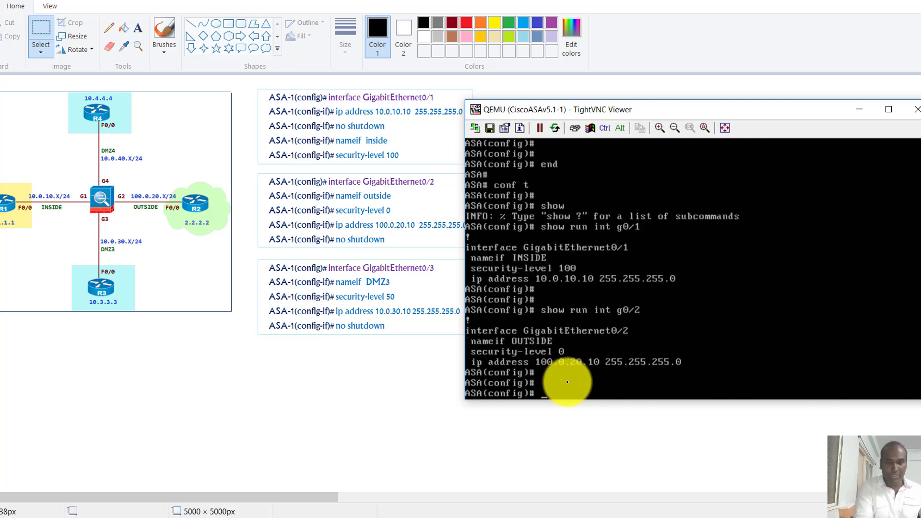
type("int g0/3")
key("Return")
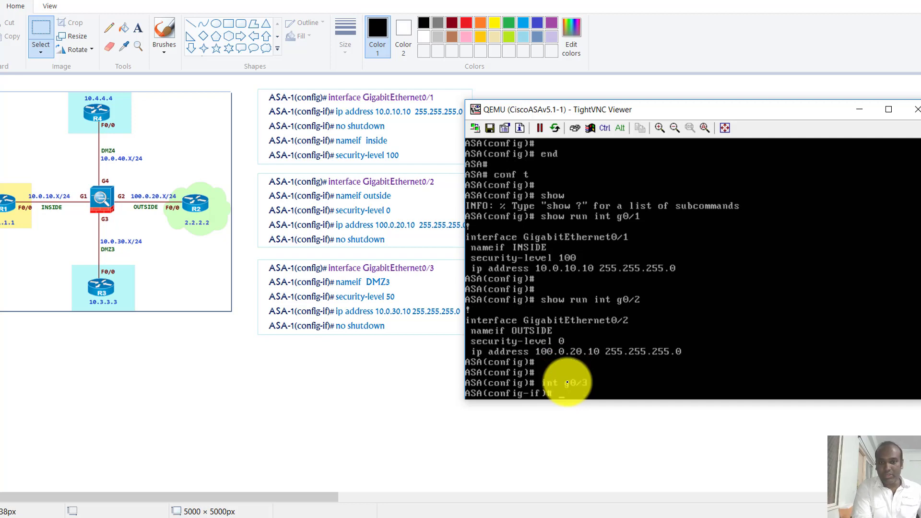
Assign address 10.0.30.10 255.255.255.0 to GigabitEthernet0/3
type("ip add")
key("Tab")
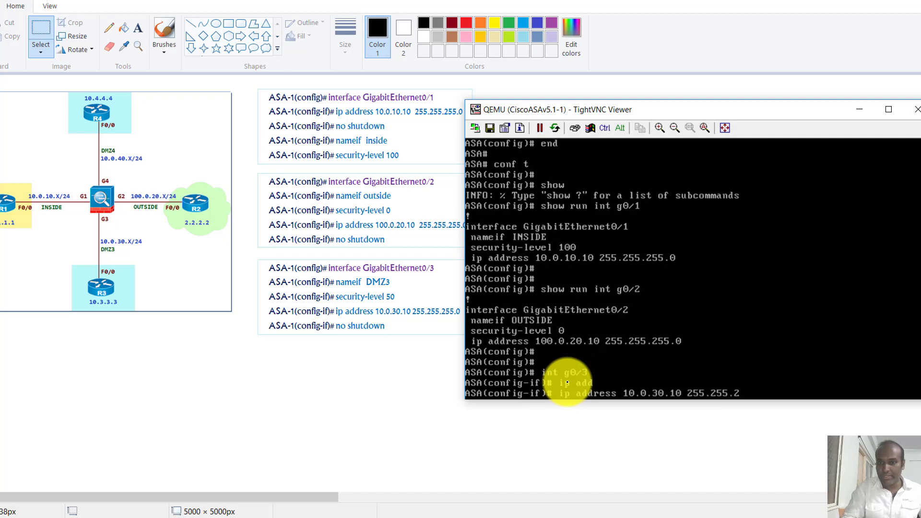
type("10.0.30.10 255.255.255.0")
key("Return")
Enable the interface with no shutdown and confirm it is up in the interface brief
type("no s")
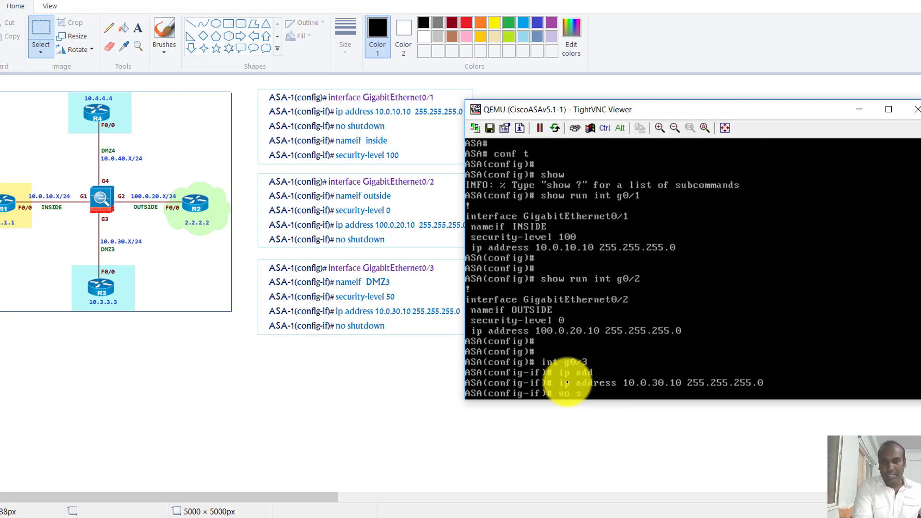
type("h")
key("Tab")
type("u")
key("Return")
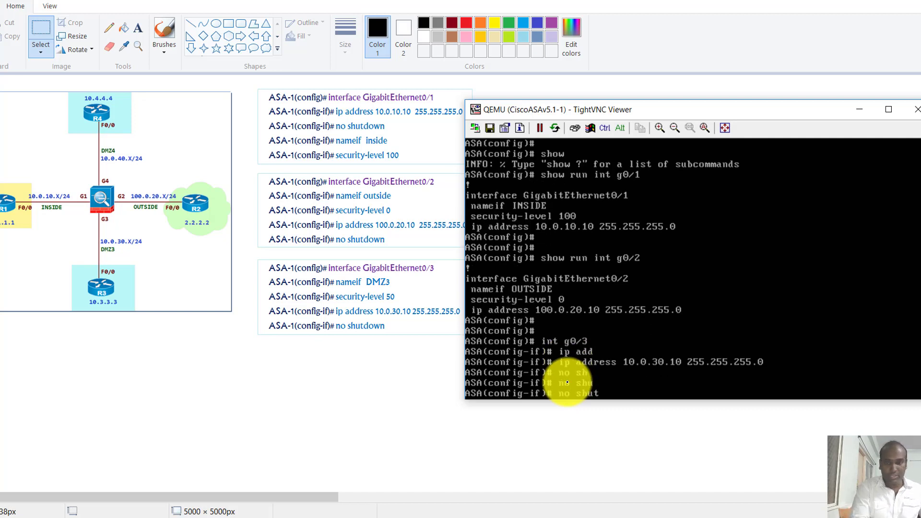
type("no shut")
key("Tab")
key("Return")
key("Return")
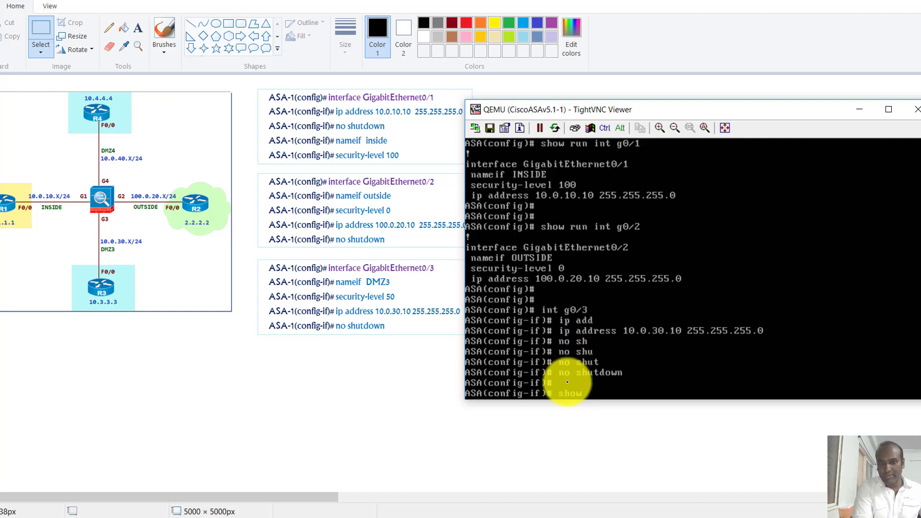
key("Return")
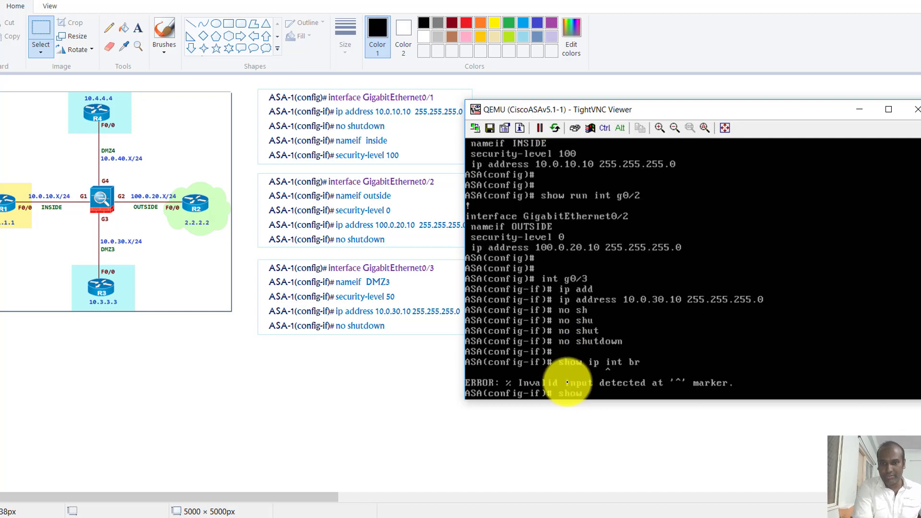
key("Return")
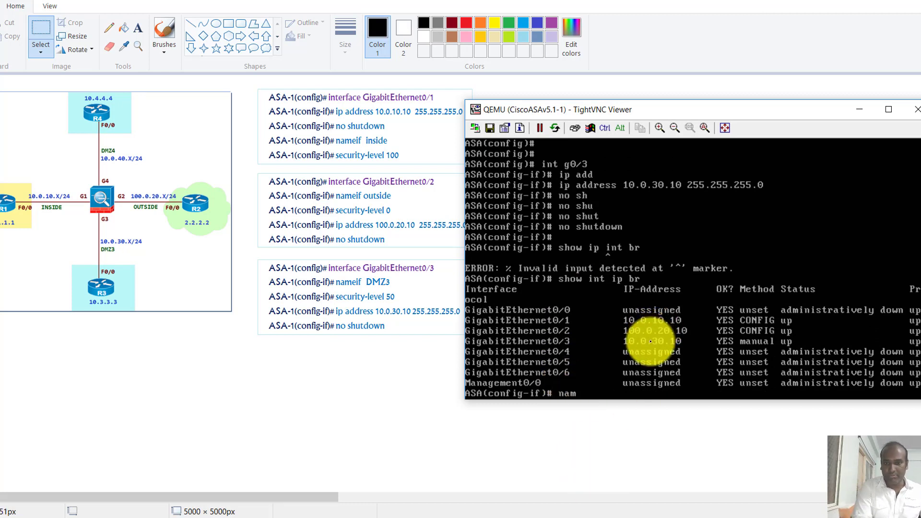
Set nameif DMZ3 on GigabitEthernet0/3, leaving the default security level 0
type("nameif")
key("question")
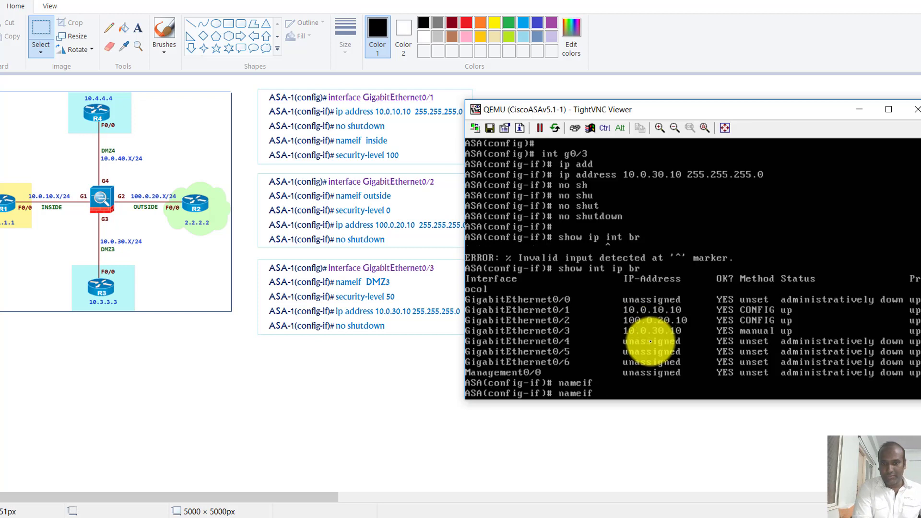
type("DM")
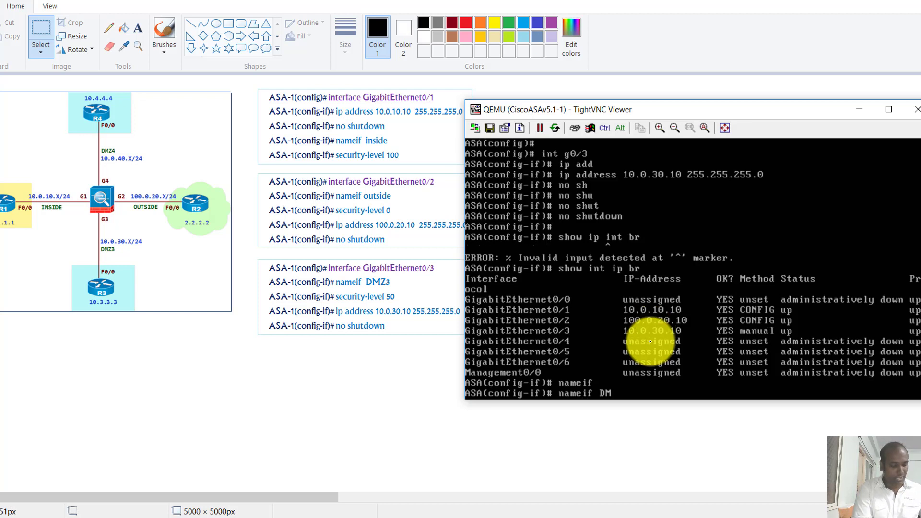
type("Z3")
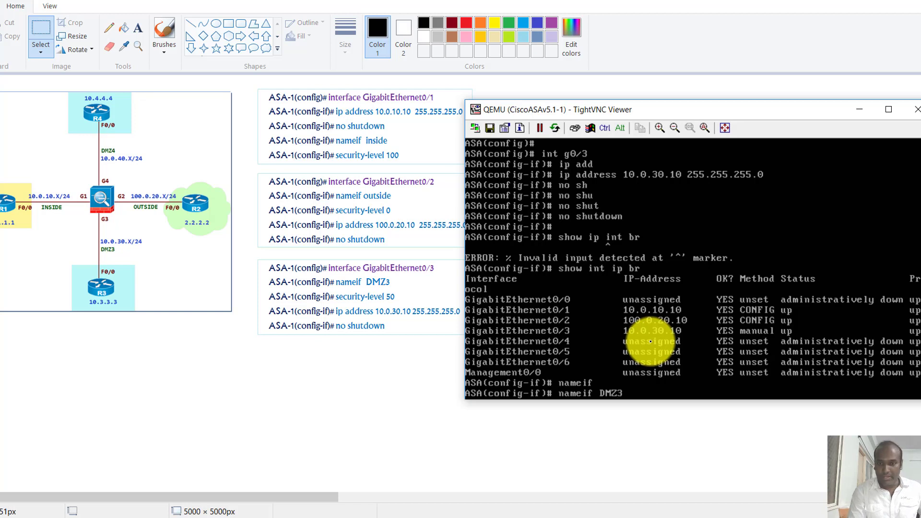
key("Return")
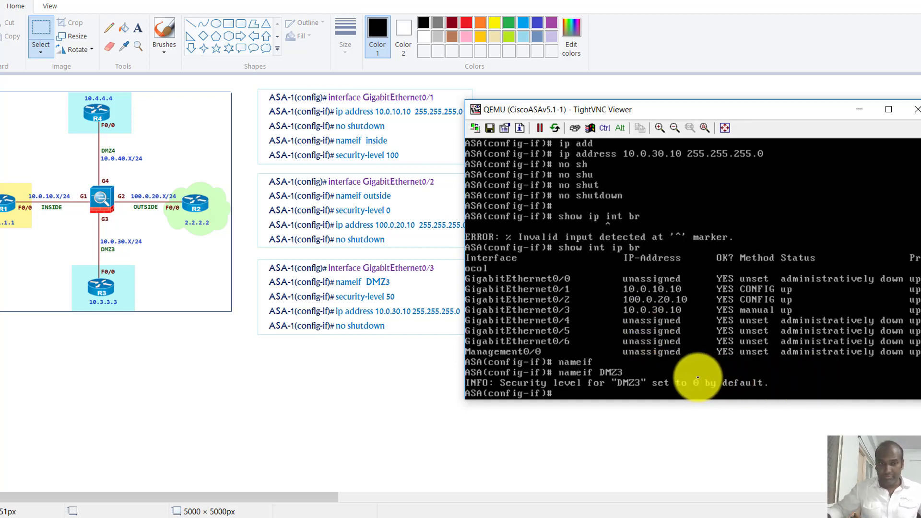
key("alt+Tab")
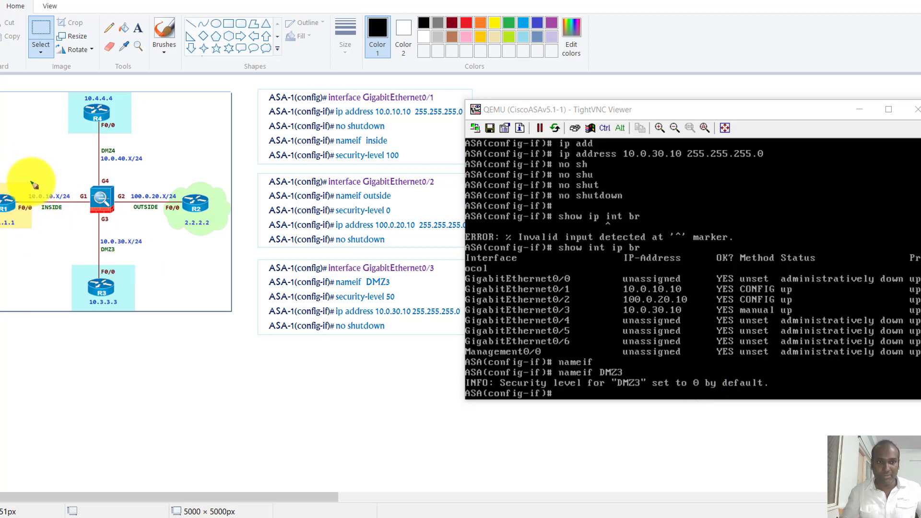
Annotate INSIDE's level 100 on the diagram and circle the default security level 0 message
mouse_move(33, 184)
left_mouse_down()
mouse_move(82, 163)
mouse_move(38, 239)
left_mouse_up()
left_click_drag(52, 227, 54, 229)
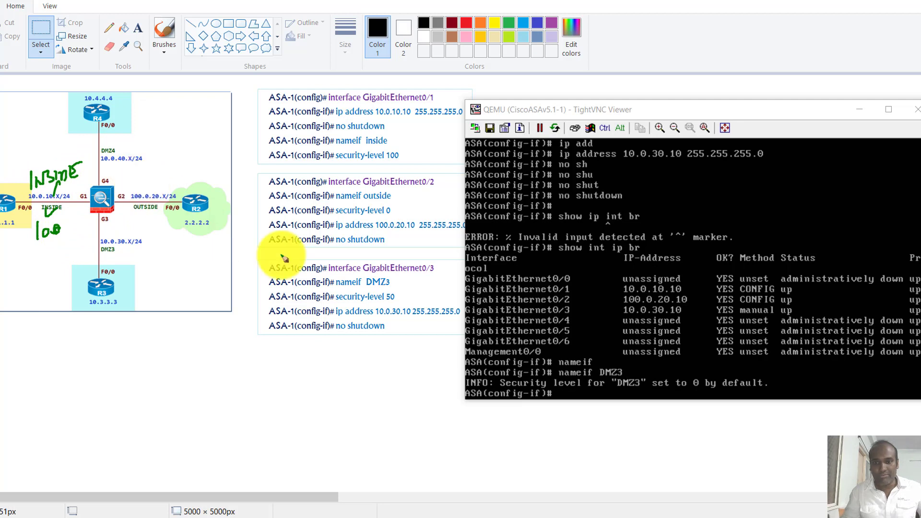
left_click_drag(678, 386, 699, 395)
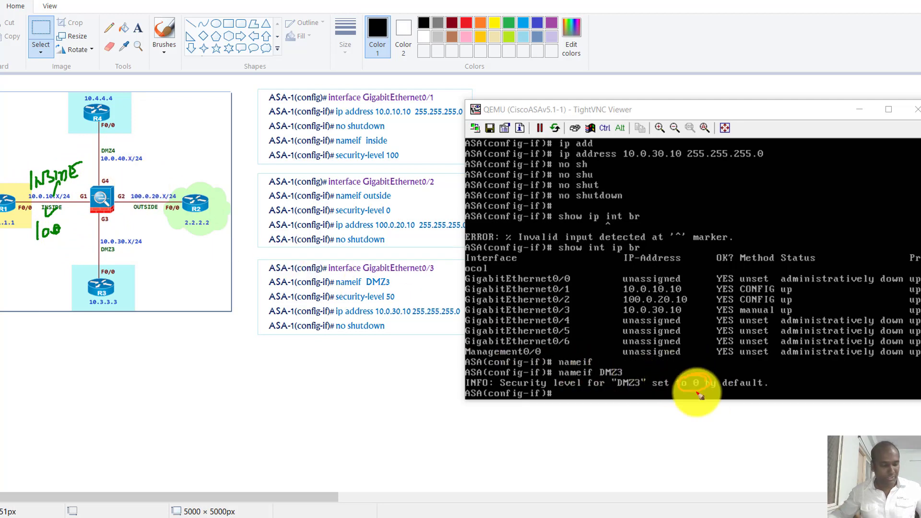
key("Escape")
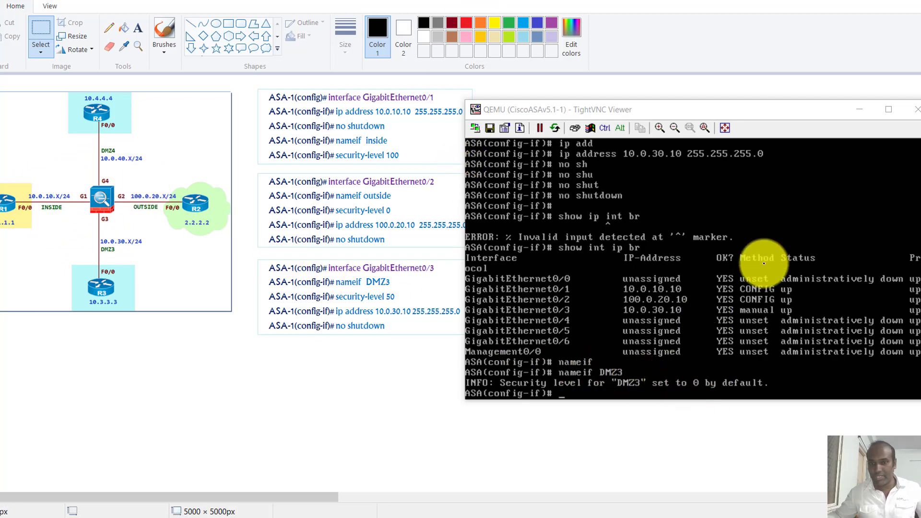
Set security-level 50 on DMZ3 and exit configuration mode with end
type("sec")
key("Tab")
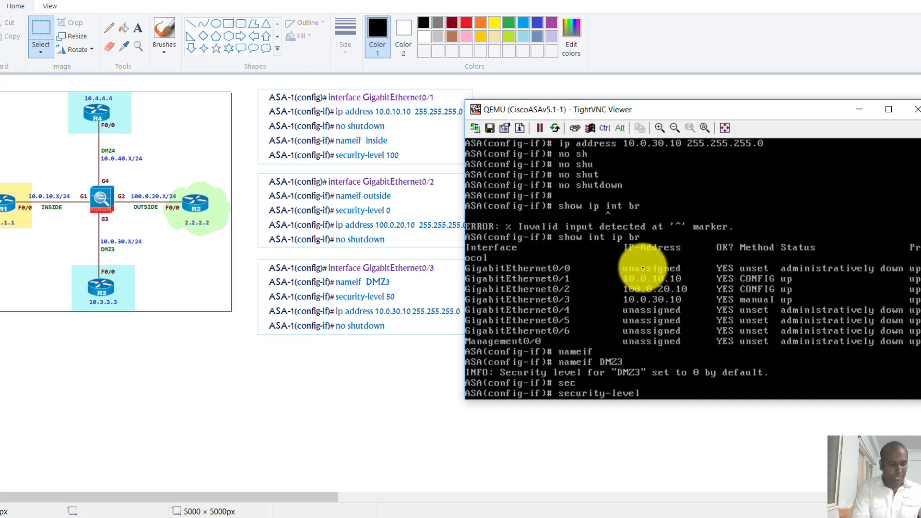
type("50")
key("Return")
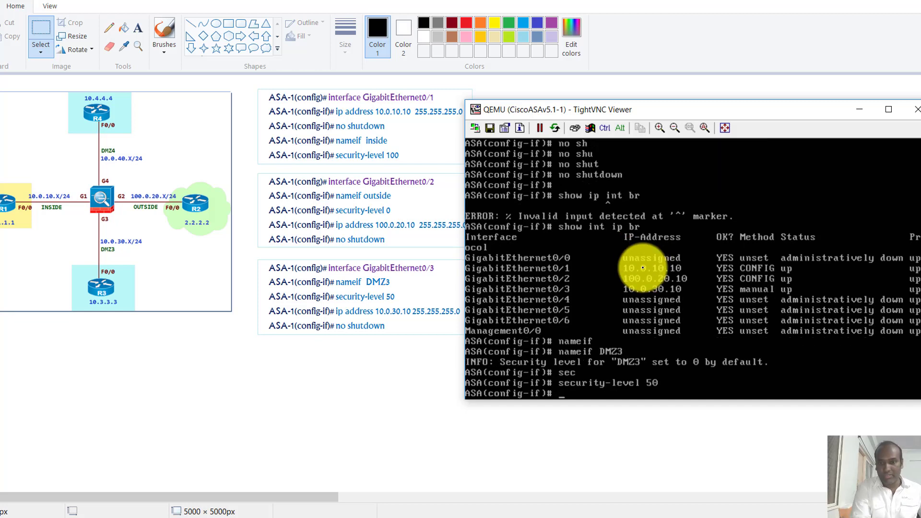
type("end")
key("Return")
key("Return")
key("Return")
Save the ASA running configuration with write
type("wr")
key("Tab")
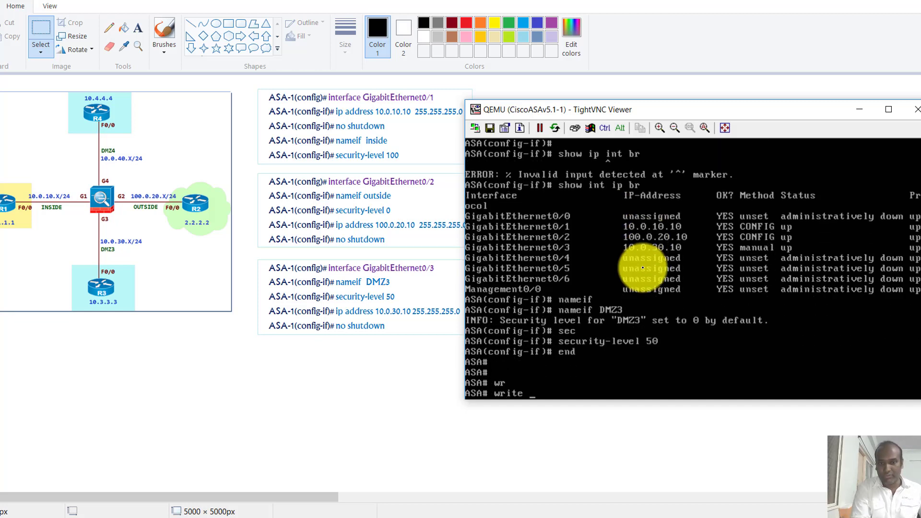
key("Return")
Display GigabitEthernet0/3's running config showing DMZ3, security-level 50 and 10.0.30.10
key("Return")
key("Return")
key("Return")
key("Return")
key("Return")
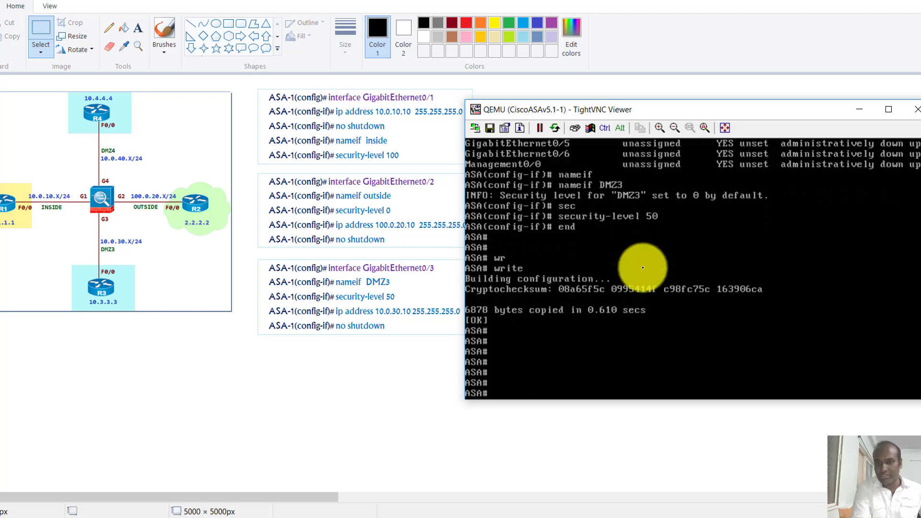
type("sh runint g0")
key("Return")
type("s")
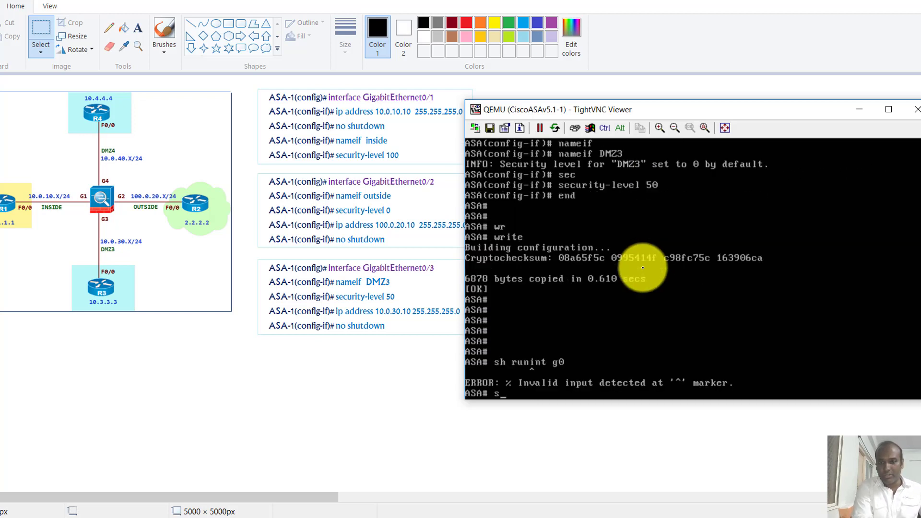
type("h run in")
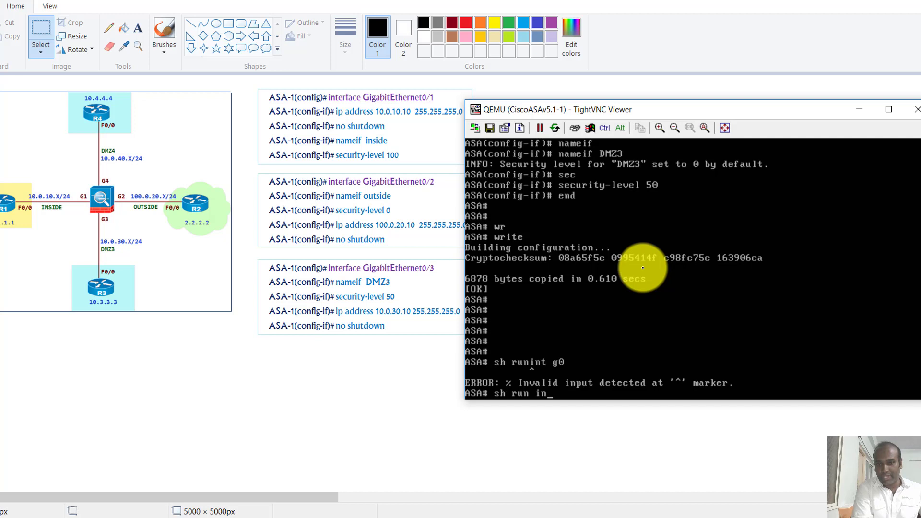
type("t g0/3")
key("Return")
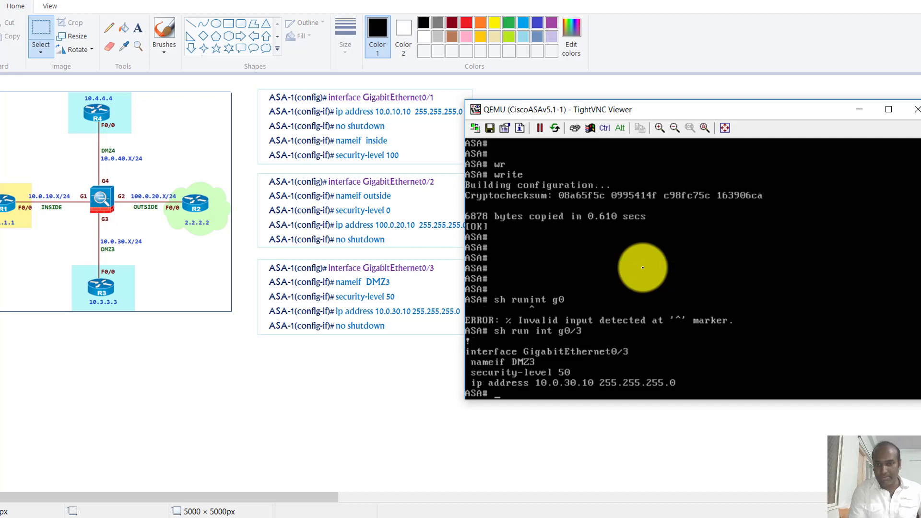
key("Return")
key("Return")
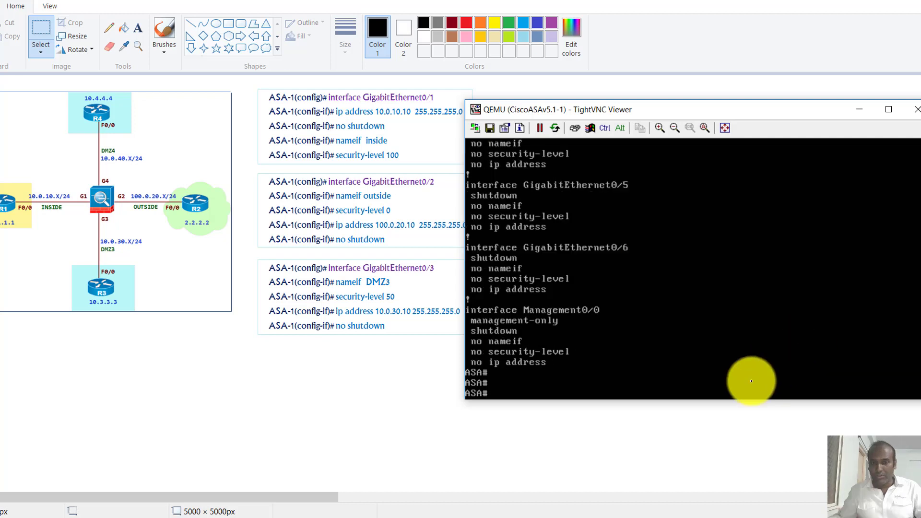
Switch to R1's SecureCRT session and list its interfaces with show ip int brief
left_click(461, 445)
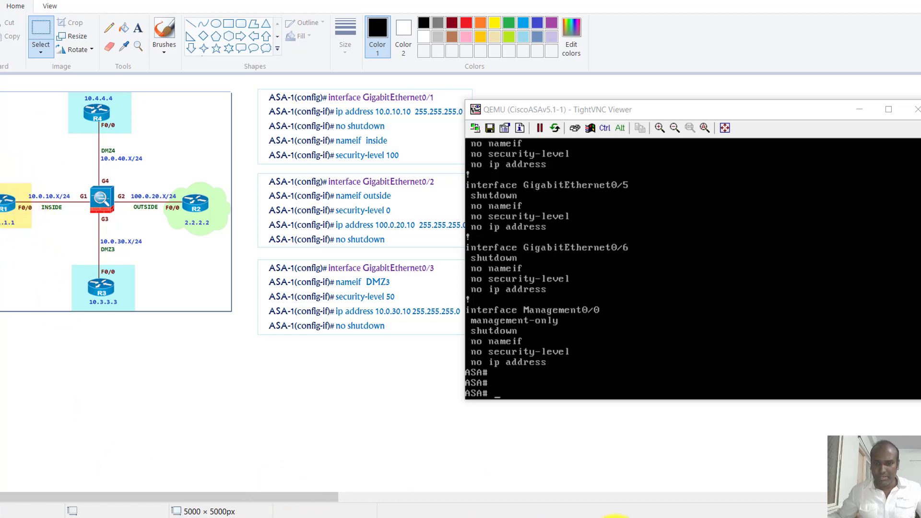
left_click(617, 516)
left_click(299, 112)
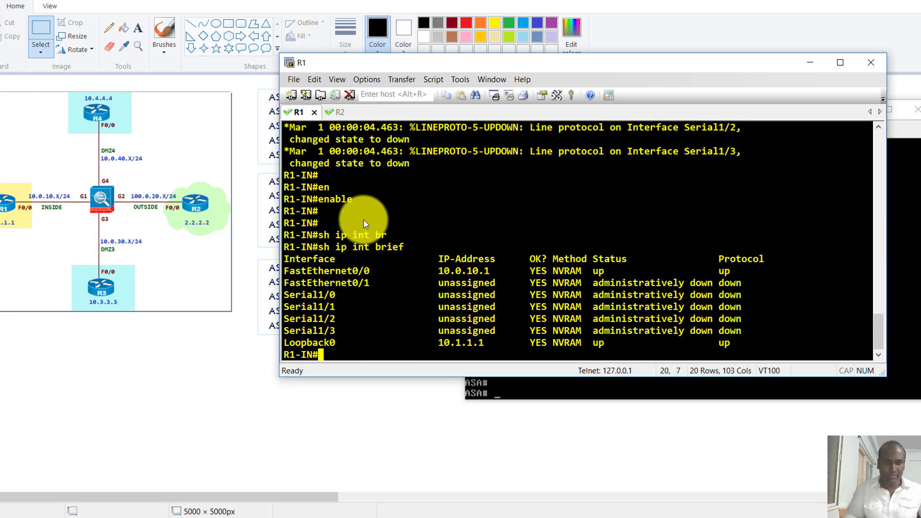
type("show ip in tbr")
key("Return")
key("Up")
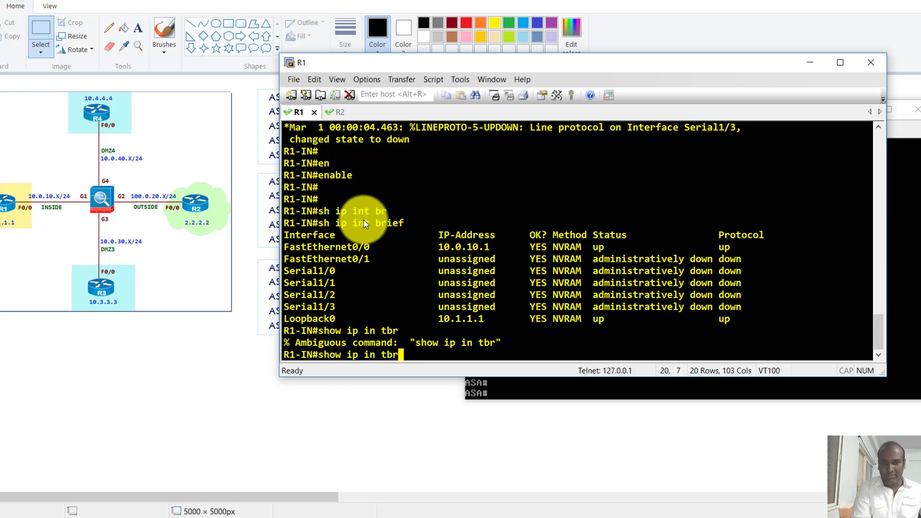
key("Return")
key("Up")
key("Up")
key("Return")
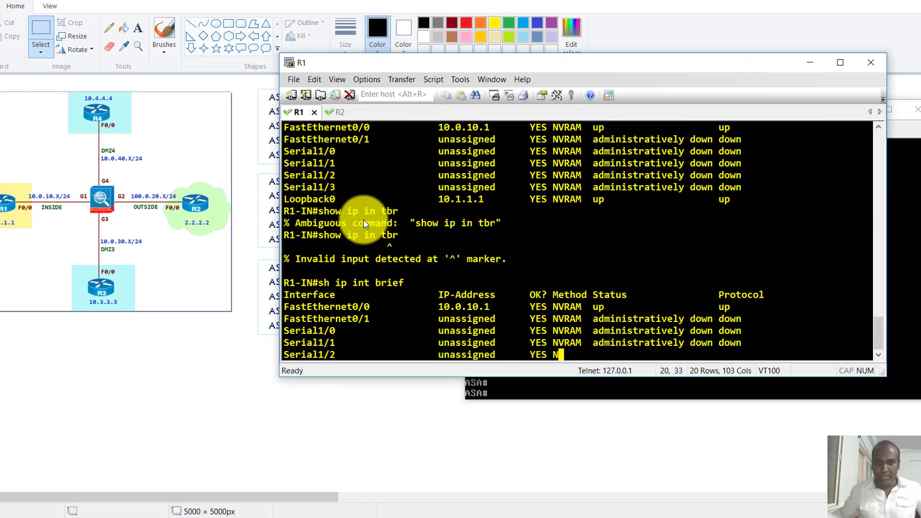
Highlight R1's FastEthernet0/0 address 10.0.10.1 and mark the INSIDE link on the diagram
left_click_drag(349, 272, 375, 275)
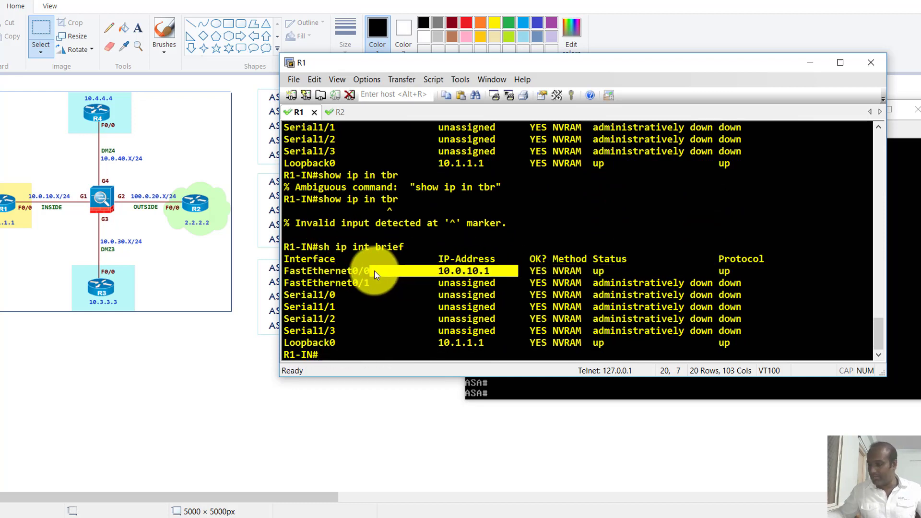
key("alt+Tab")
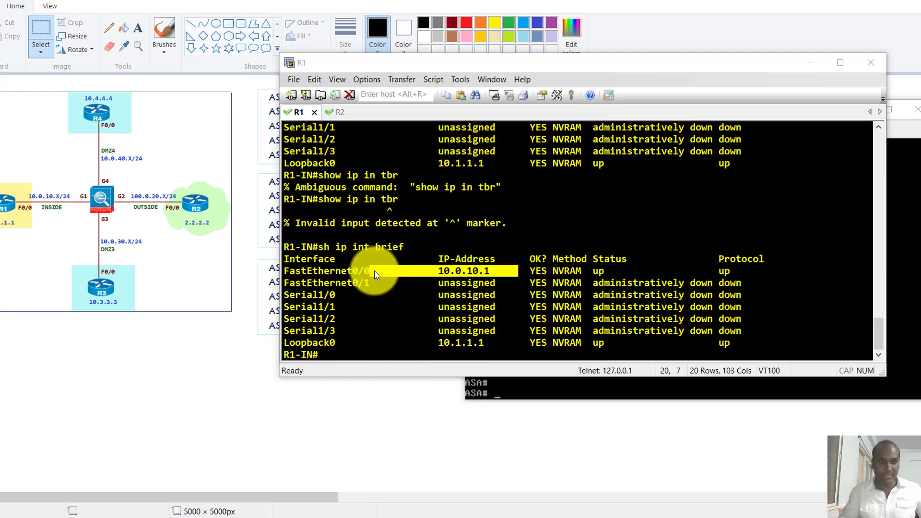
left_click_drag(30, 196, 178, 196)
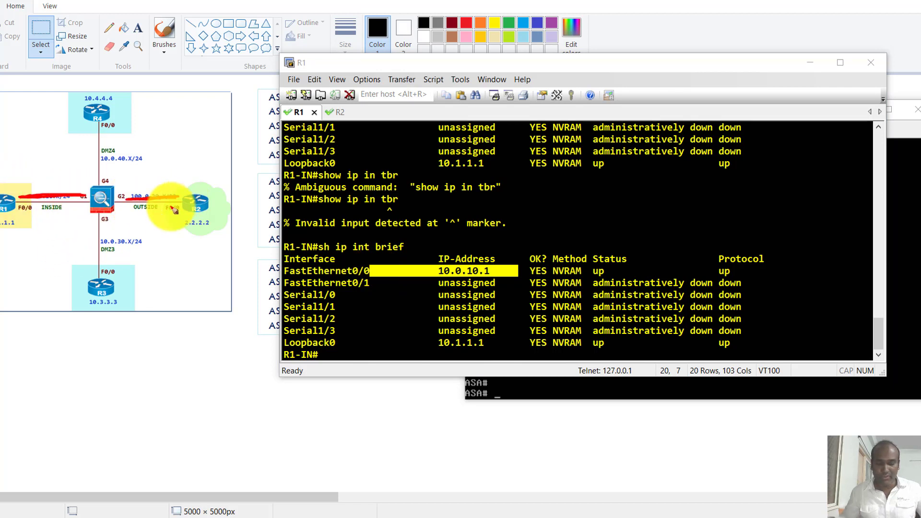
Ping R1 at 10.0.10.1 and R2 at 100.0.20.2 from the ASA, both 5/5
left_click(562, 384)
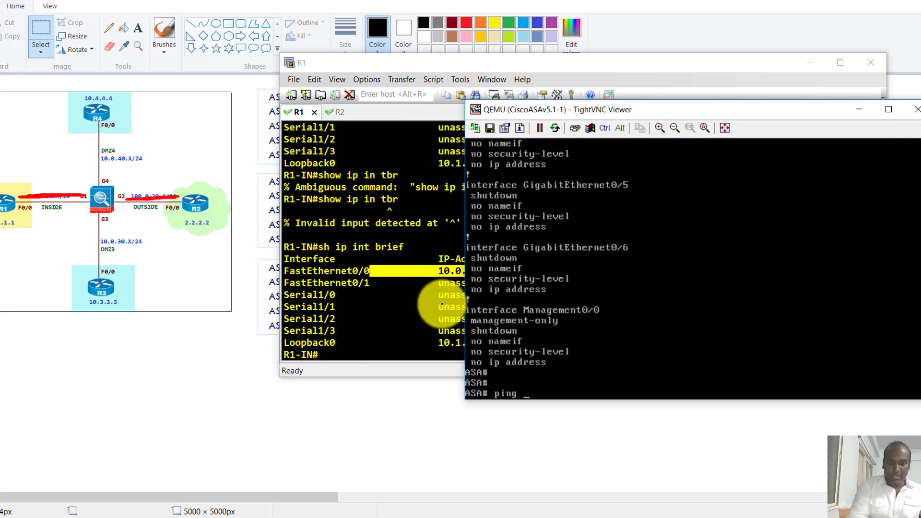
type("ping  10.0.10.1")
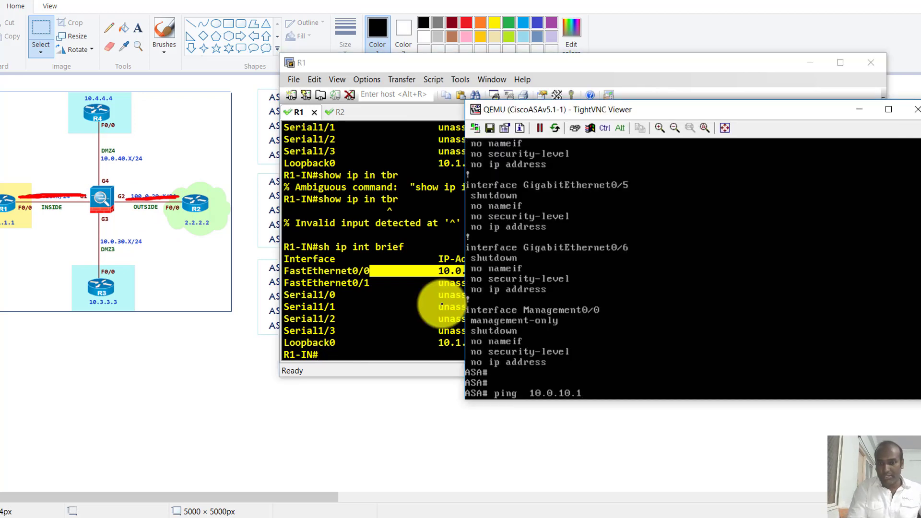
key("Return")
key("Return")
key("Return")
key("Up")
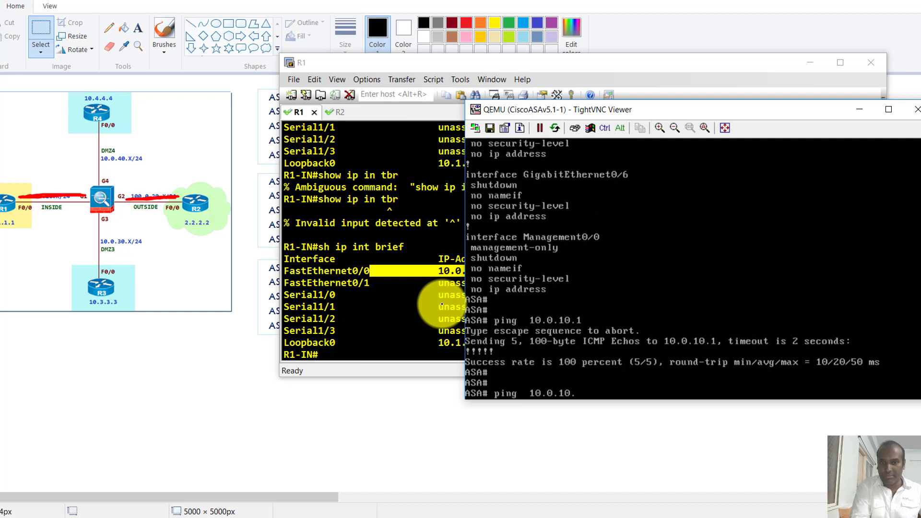
key("BackSpace")
key("BackSpace")
key("BackSpace")
key("BackSpace")
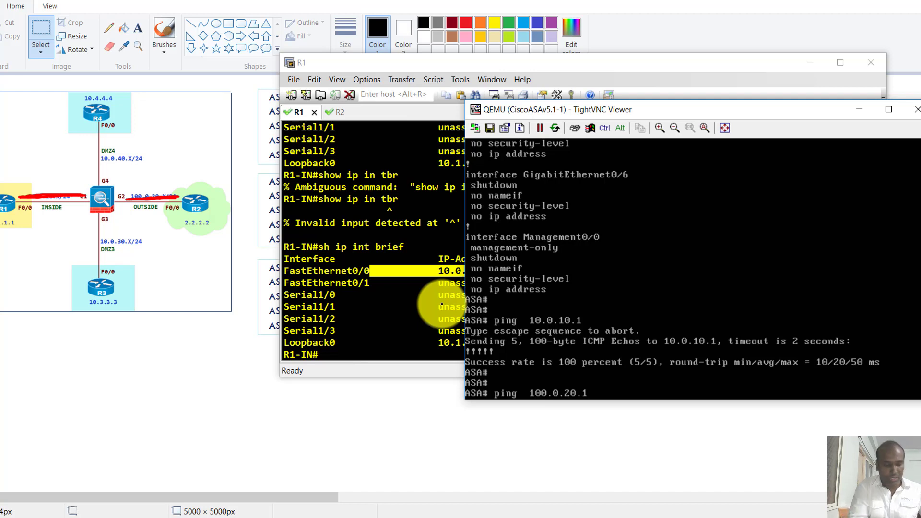
type("2")
key("Return")
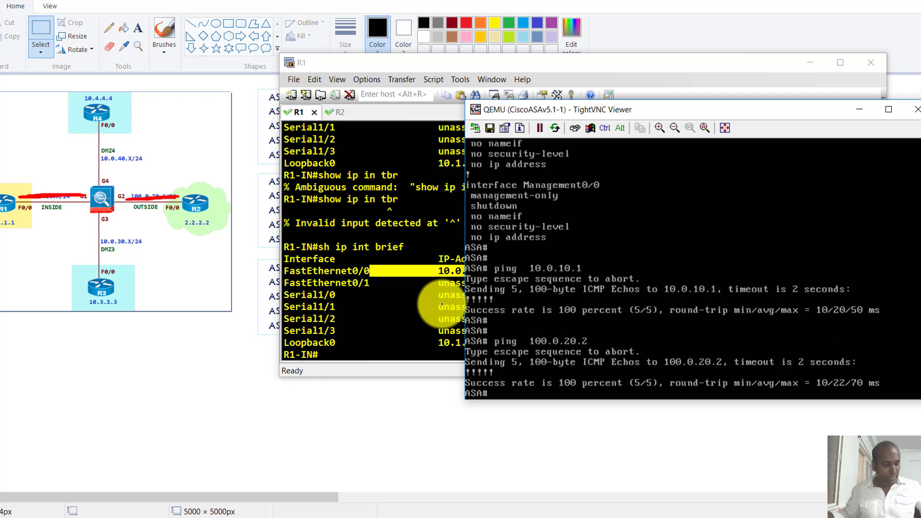
Trace the R1-to-R2 path on the topology diagram, then clear the annotations
key("e")
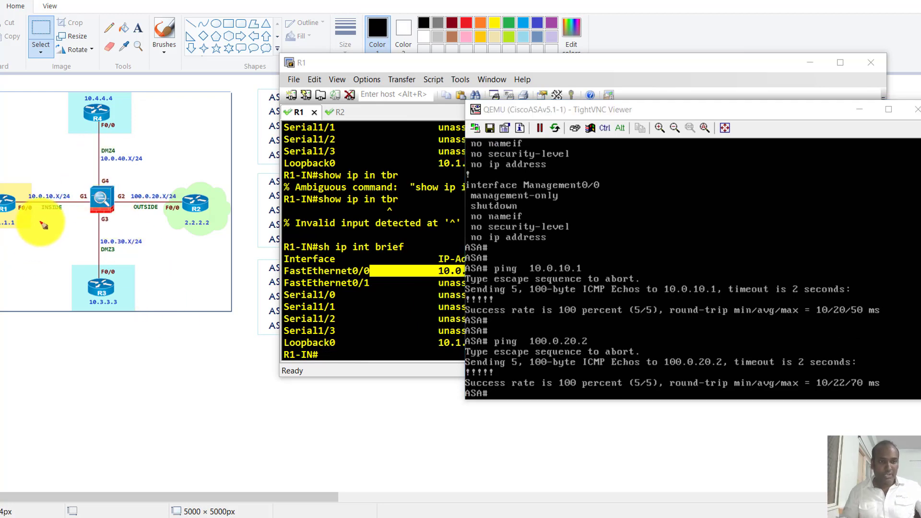
mouse_move(22, 211)
left_mouse_down()
mouse_move(19, 197)
mouse_move(160, 181)
mouse_move(207, 202)
mouse_move(170, 181)
mouse_move(156, 160)
mouse_move(171, 154)
mouse_move(194, 178)
left_mouse_up()
key("Escape")
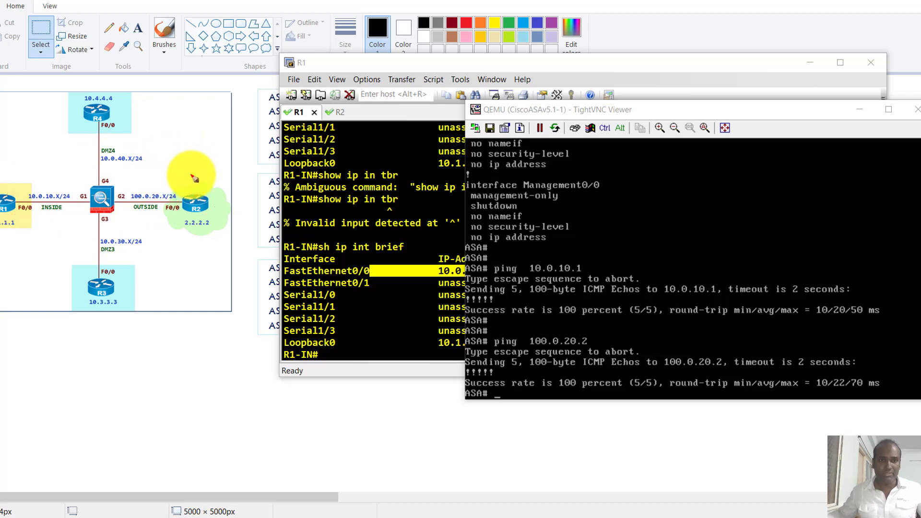